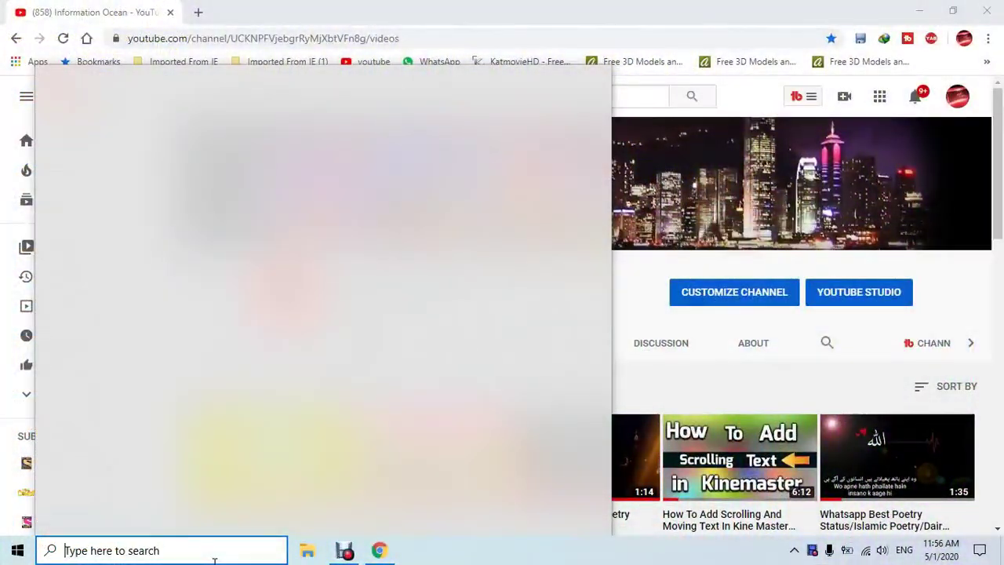
# - Search Windows for regedit and launch Registry Editor, allowing it to make changes
pyautogui.write('re')
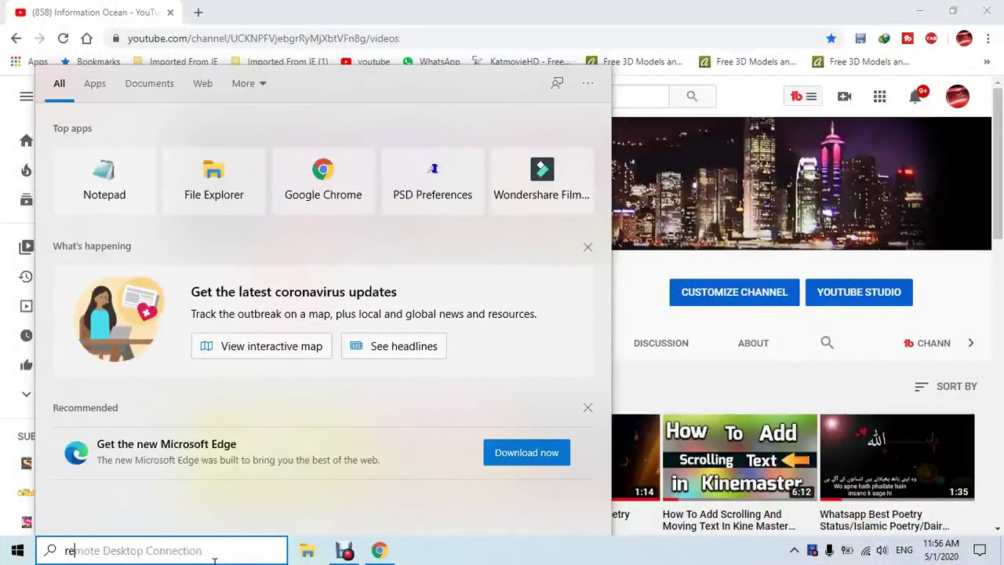
pyautogui.write('gedit')
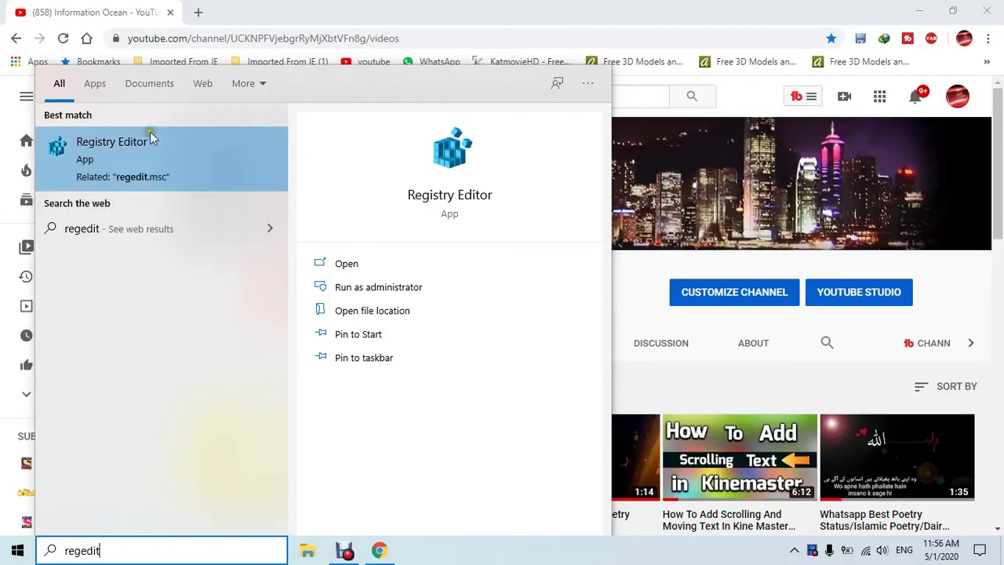
pyautogui.click(152, 160)
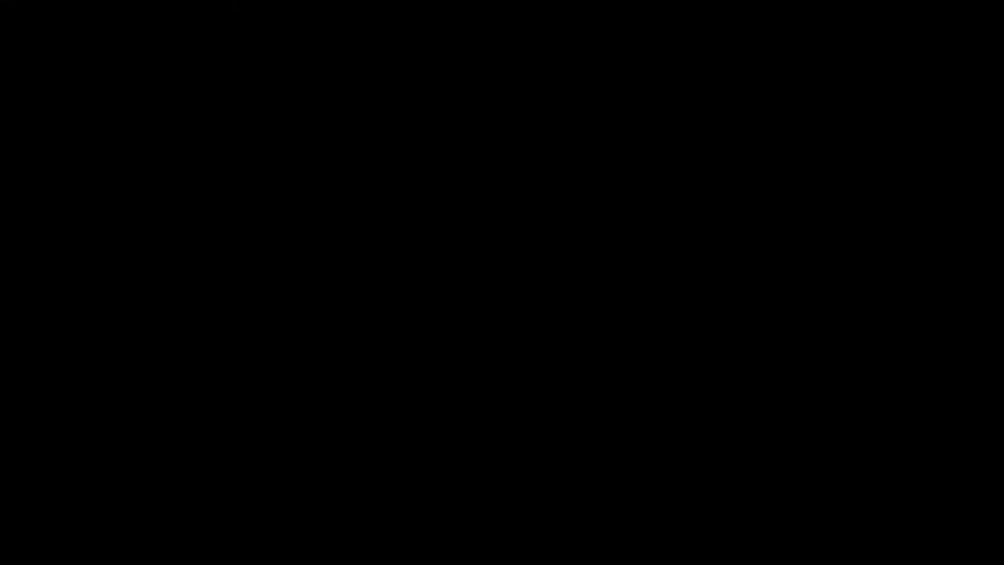
pyautogui.click(399, 366)
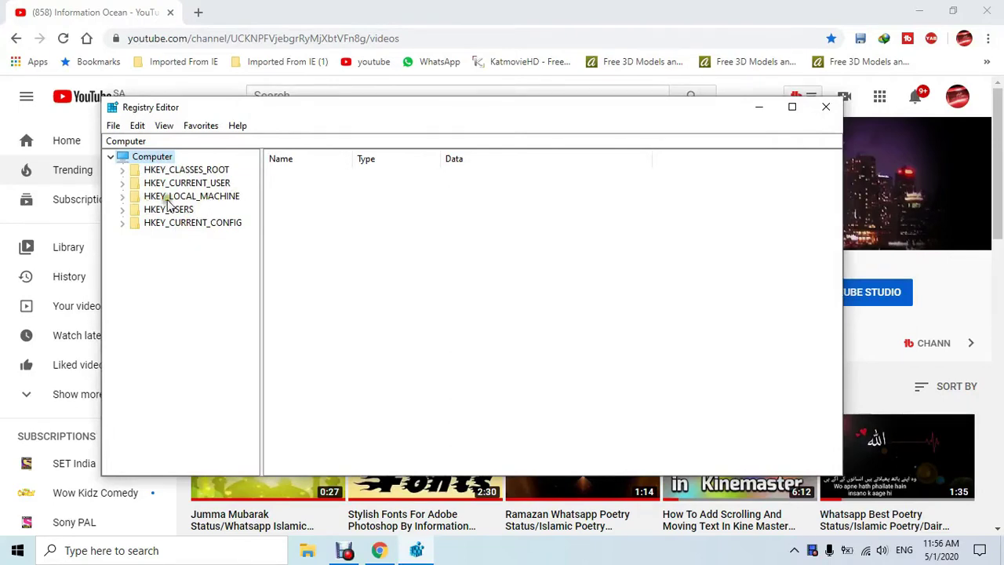
# - Expand the registry tree down to HKEY_LOCAL_MACHINE\SOFTWARE\Microsoft\Windows NT
pyautogui.click(124, 200)
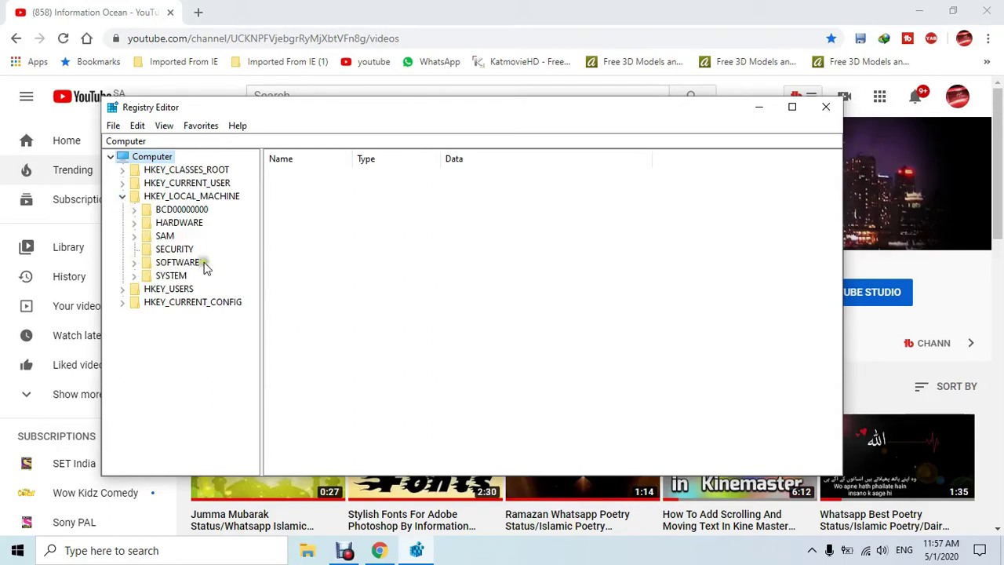
pyautogui.click(133, 266)
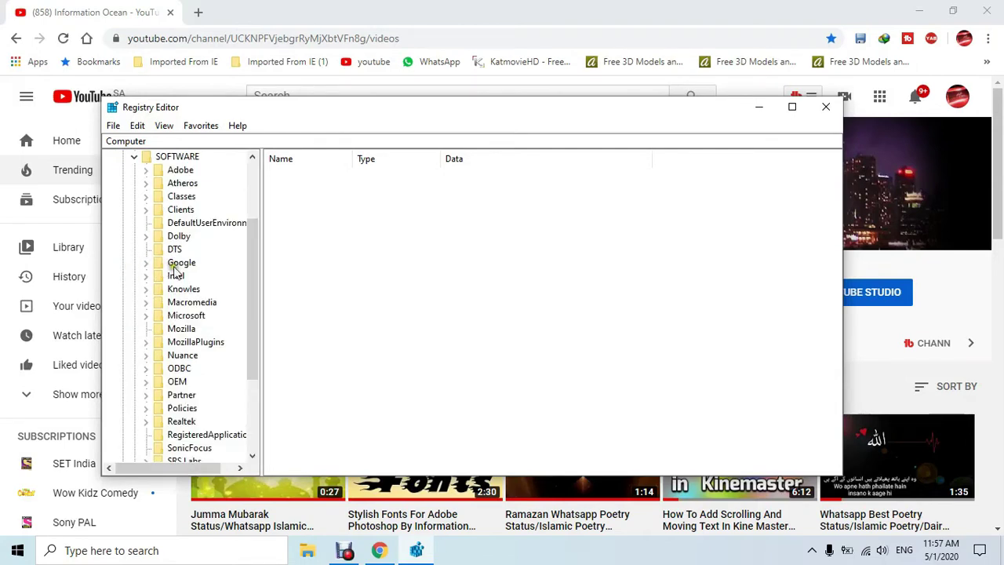
pyautogui.moveTo(259, 247); pyautogui.dragTo(259, 292)
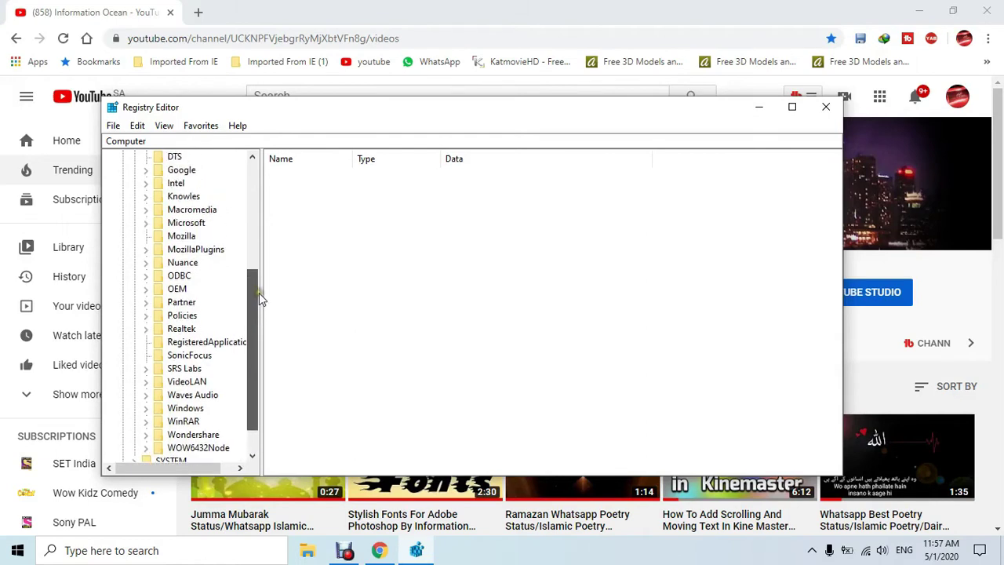
pyautogui.click(147, 224)
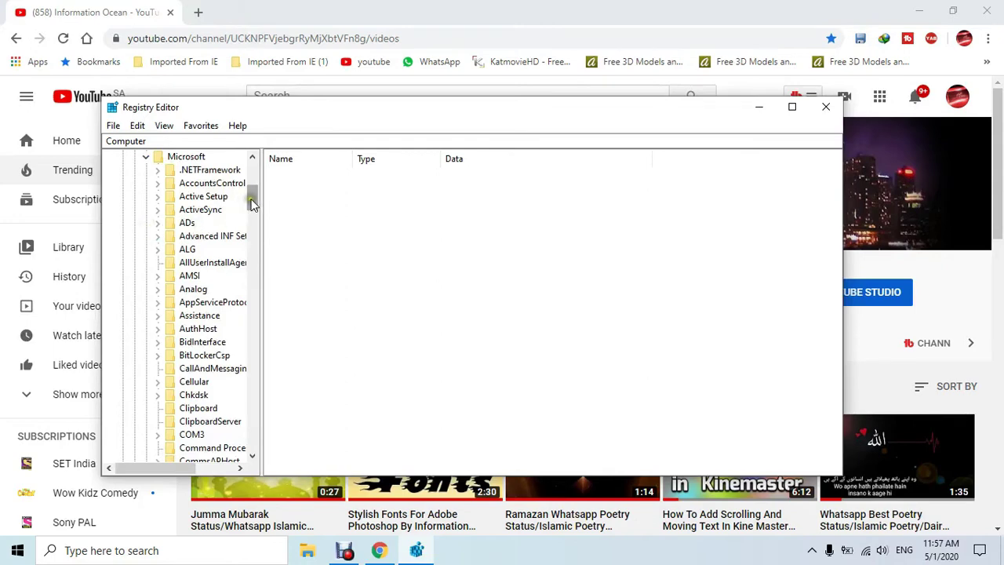
pyautogui.moveTo(252, 202); pyautogui.dragTo(273, 390)
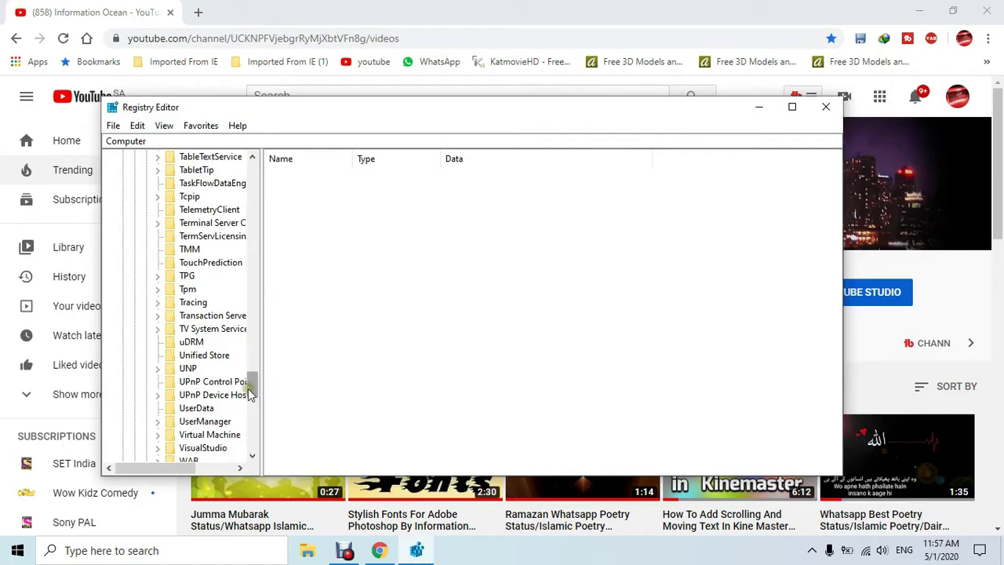
pyautogui.moveTo(248, 388); pyautogui.dragTo(253, 398)
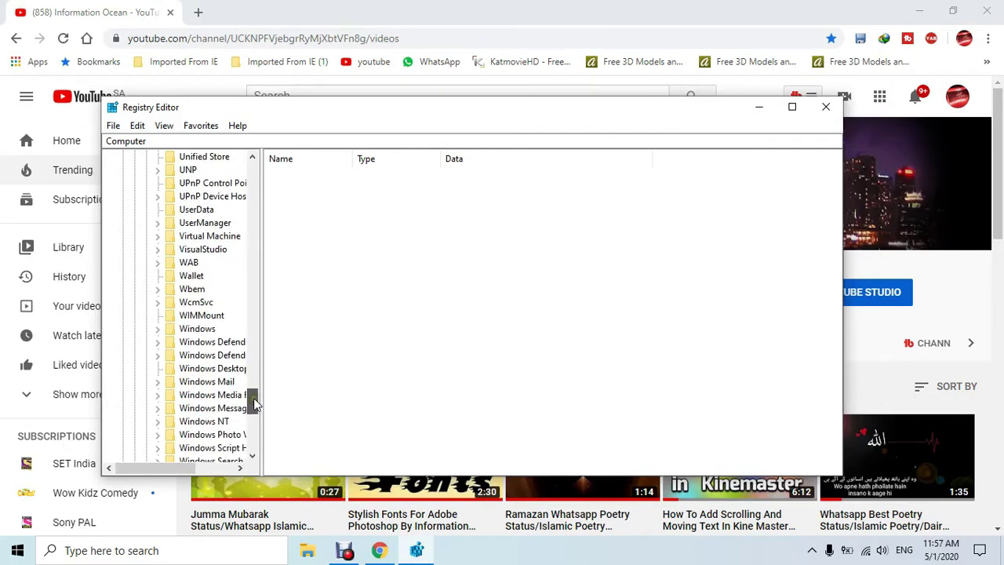
pyautogui.click(158, 422)
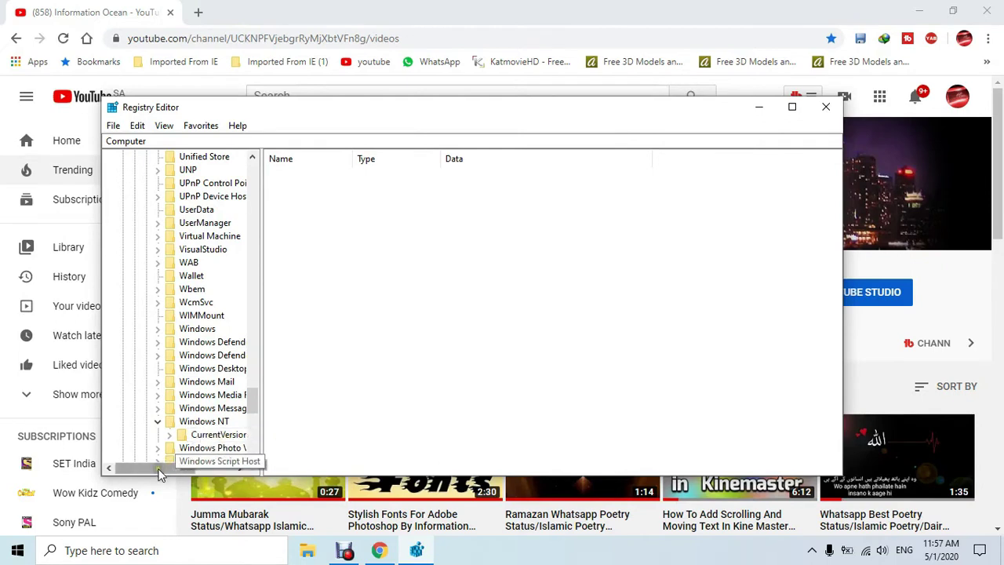
# - Expand the CurrentVersion key under Windows NT and the ProfileList key inside it
pyautogui.moveTo(159, 472); pyautogui.dragTo(184, 472)
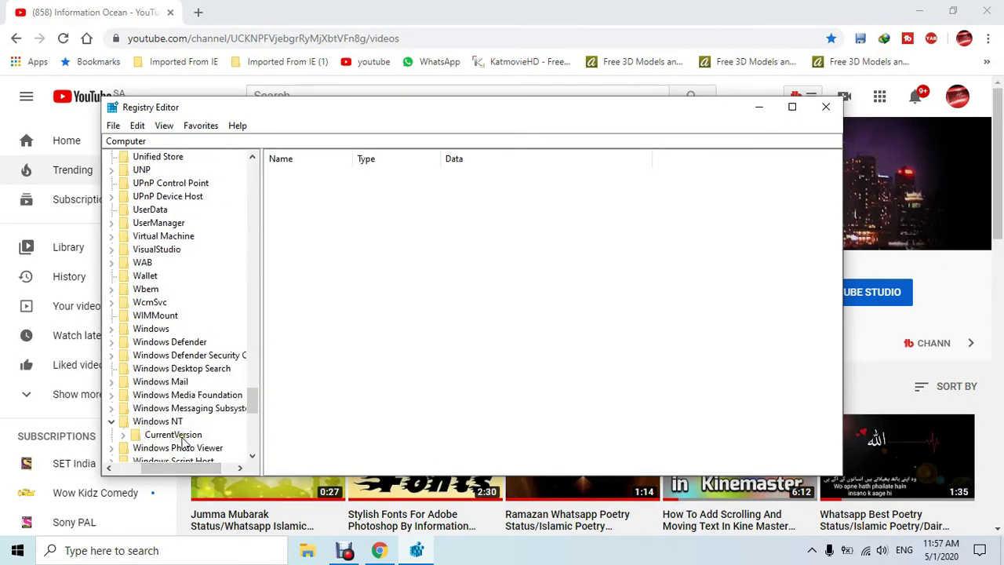
pyautogui.click(124, 435)
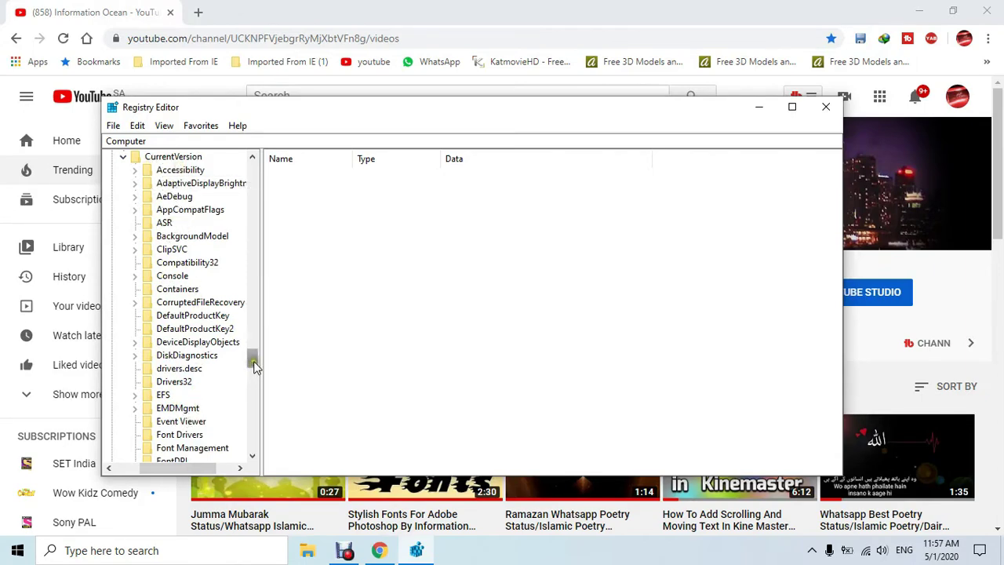
pyautogui.moveTo(253, 361); pyautogui.dragTo(254, 406)
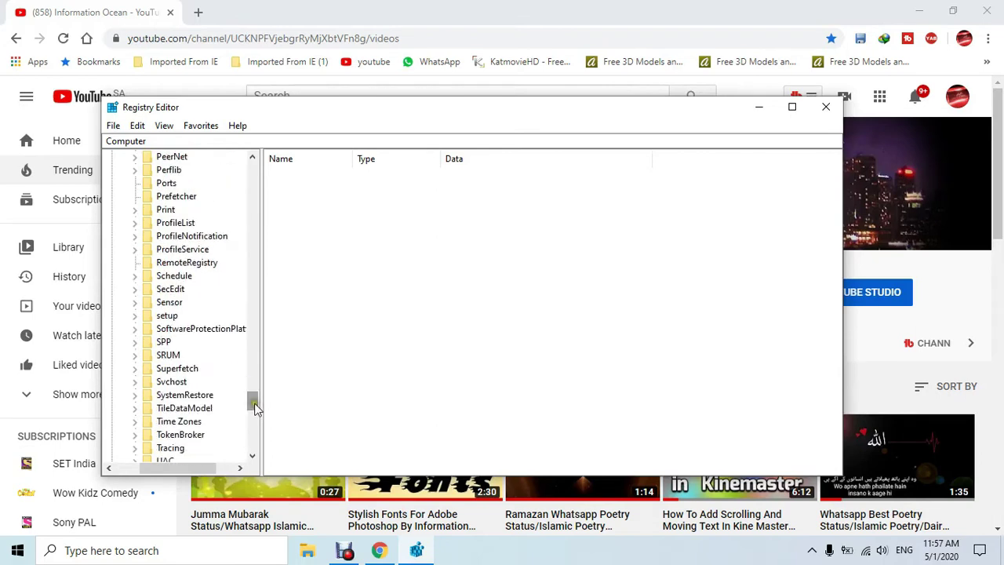
pyautogui.click(134, 222)
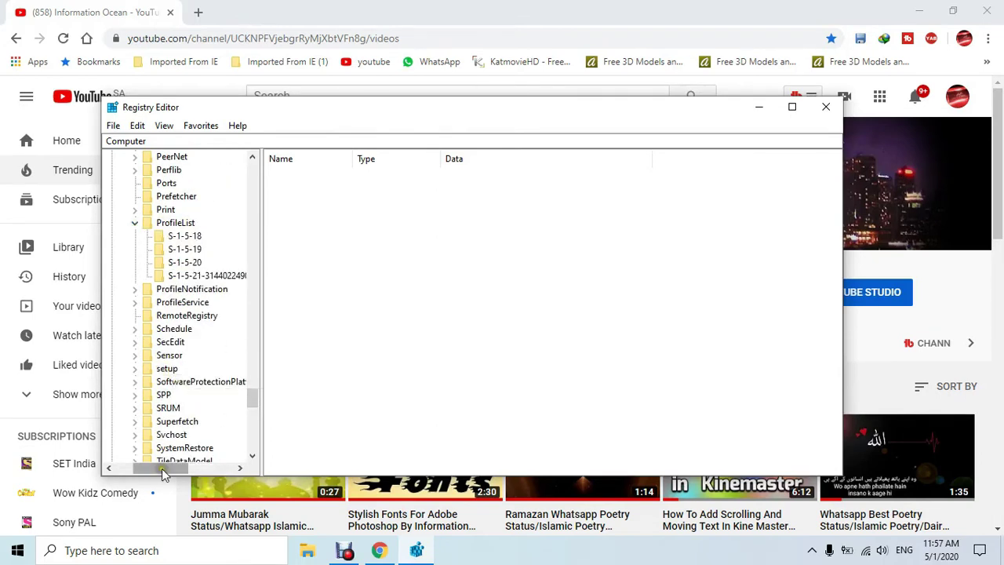
# - Widen the key tree to show full key names and select the long S-1-5-21 user profile key under ProfileList
pyautogui.moveTo(146, 469); pyautogui.dragTo(191, 470)
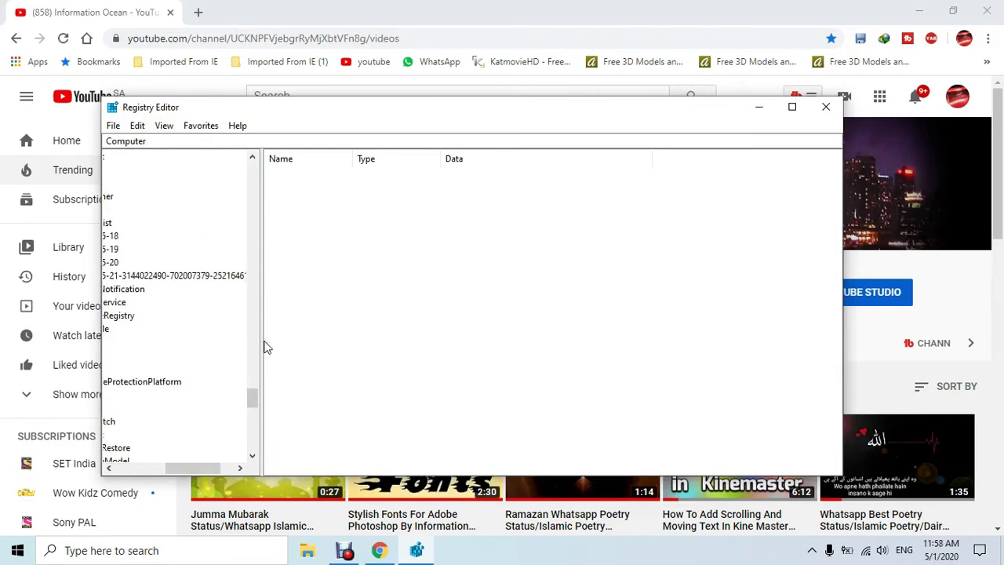
pyautogui.moveTo(257, 358); pyautogui.dragTo(376, 348)
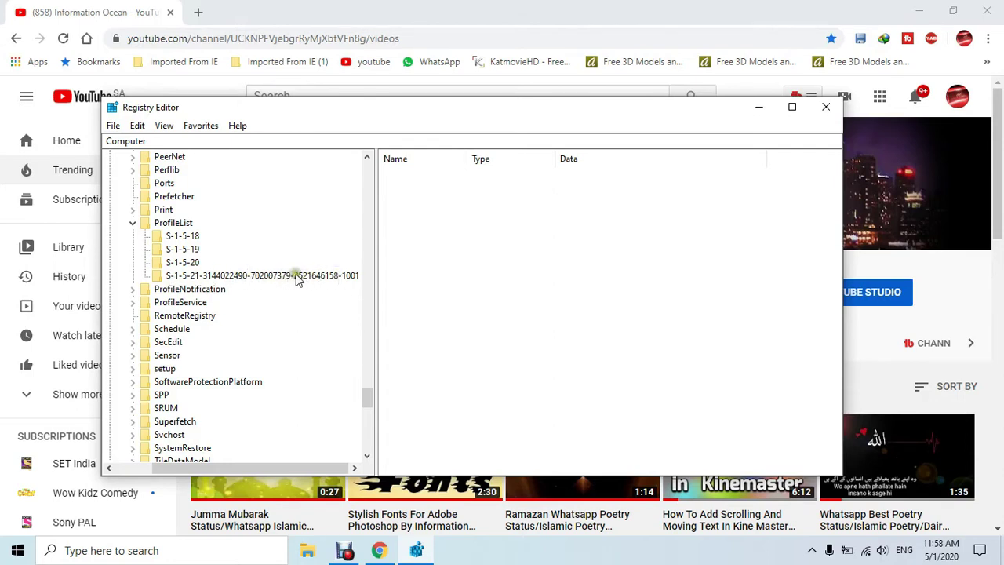
pyautogui.click(255, 279)
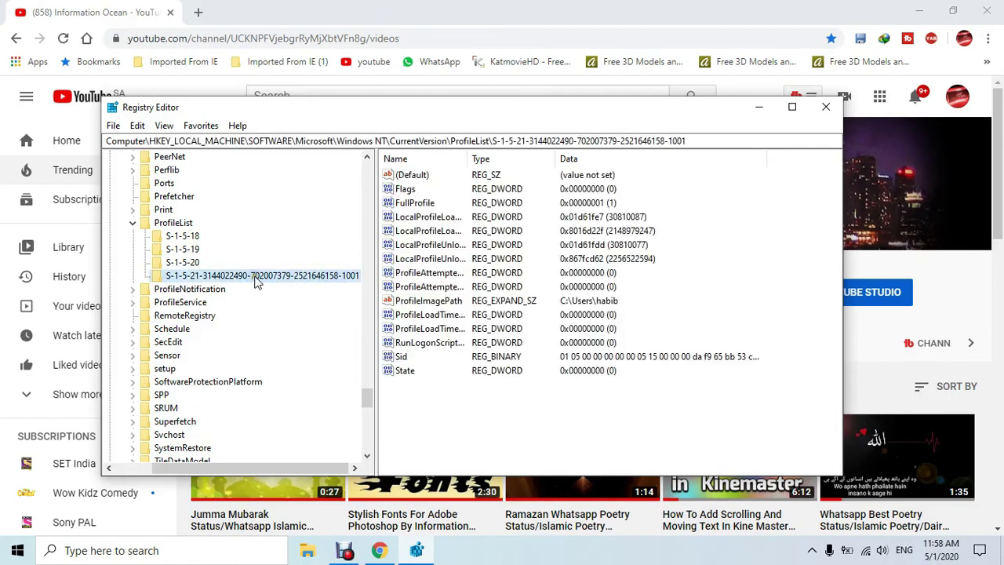
# - View the ProfileImagePath value's data in its edit dialog and cancel without changing it
pyautogui.click(457, 302)
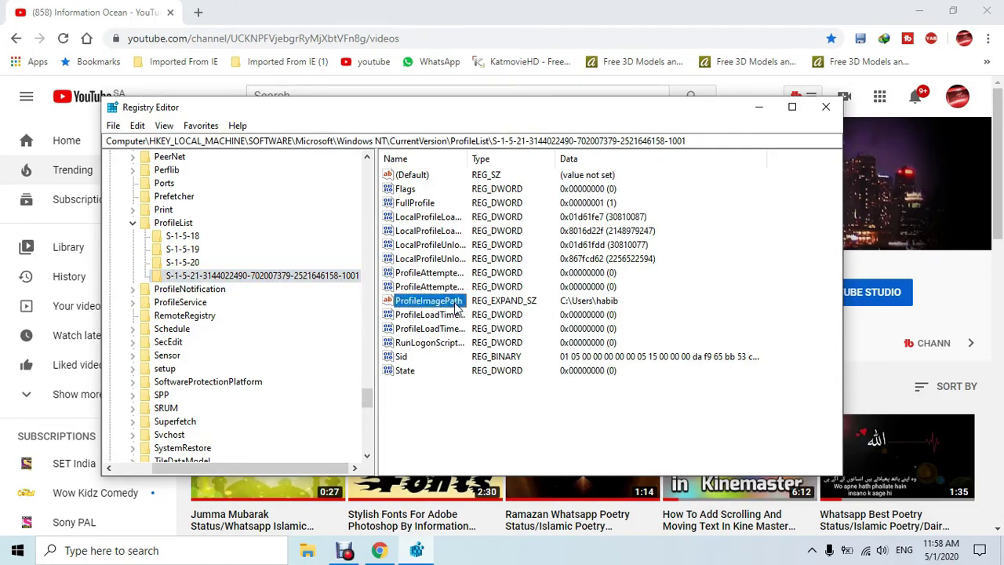
pyautogui.rightClick(458, 306)
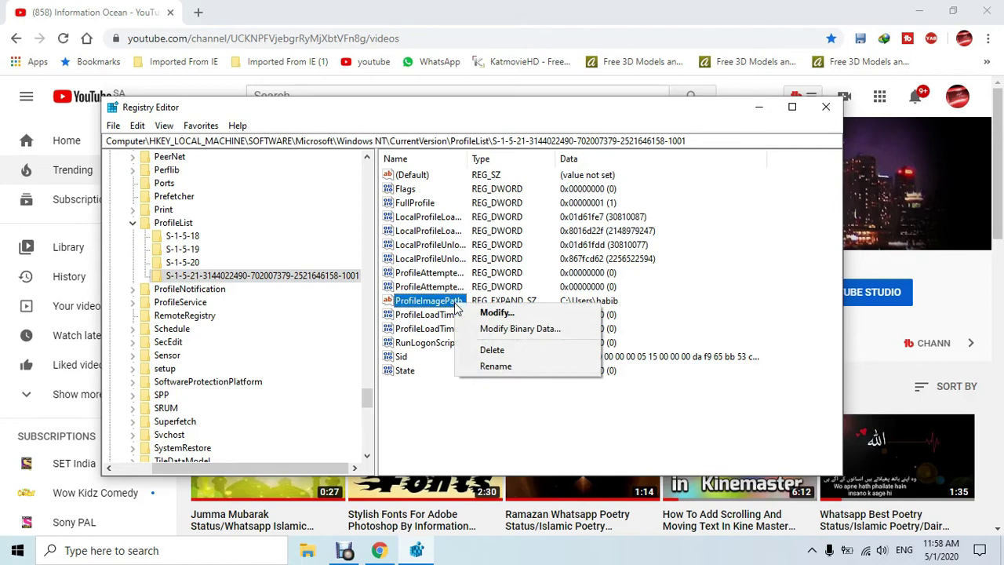
pyautogui.click(497, 312)
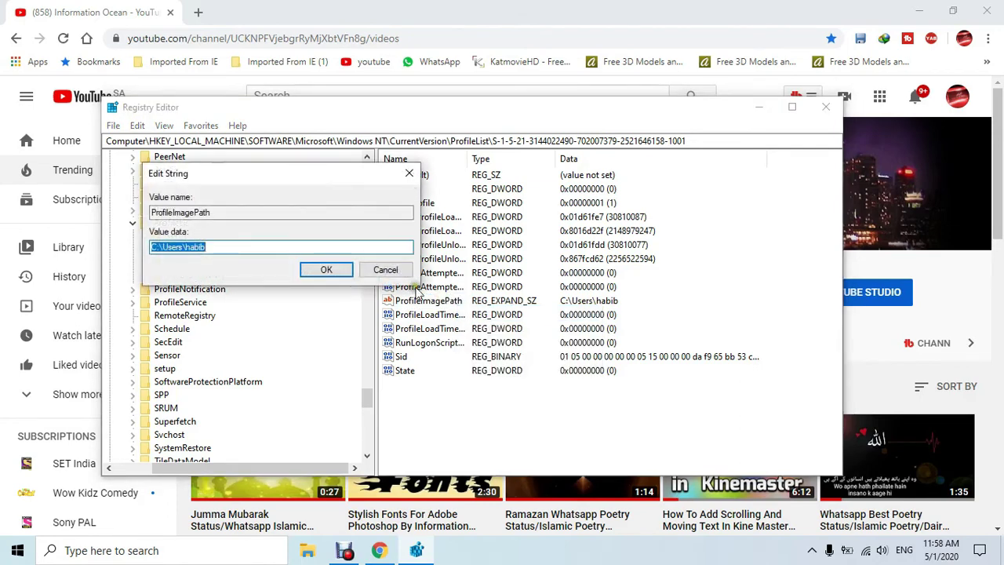
pyautogui.click(384, 270)
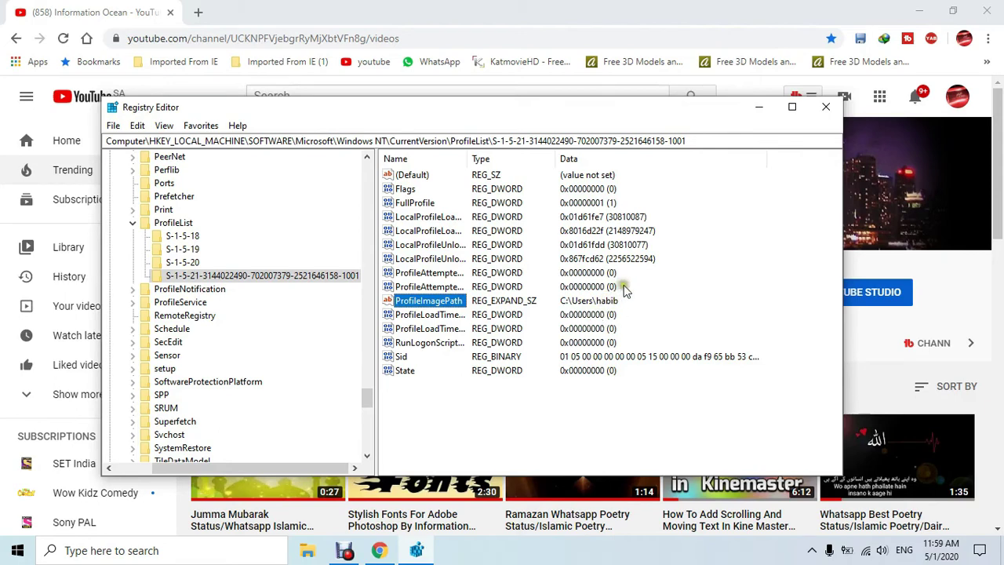
# - Reopen ProfileImagePath to select the user folder name at the end of its path, and close Registry Editor without saving an edit
pyautogui.rightClick(453, 302)
pyautogui.click(470, 307)
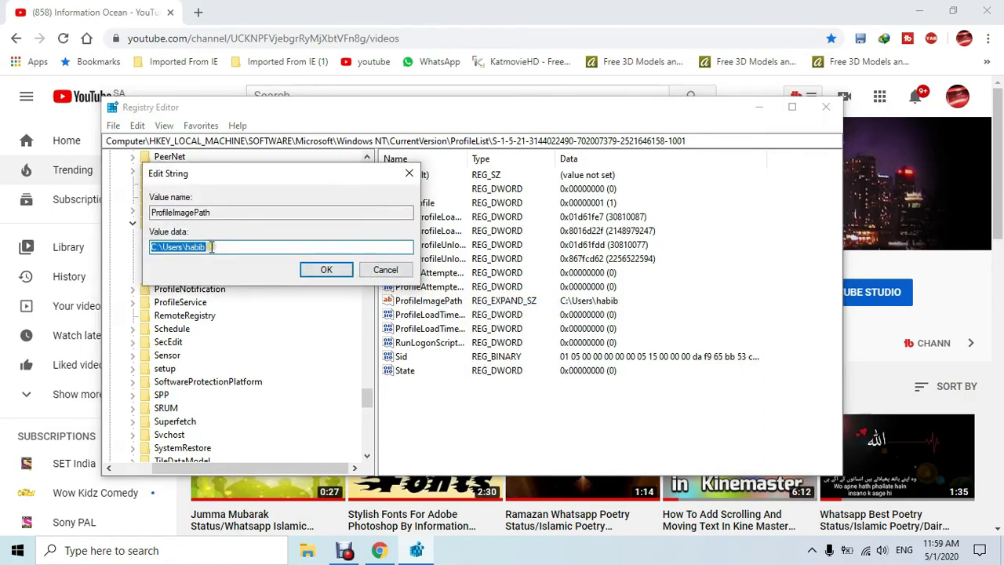
pyautogui.click(187, 246)
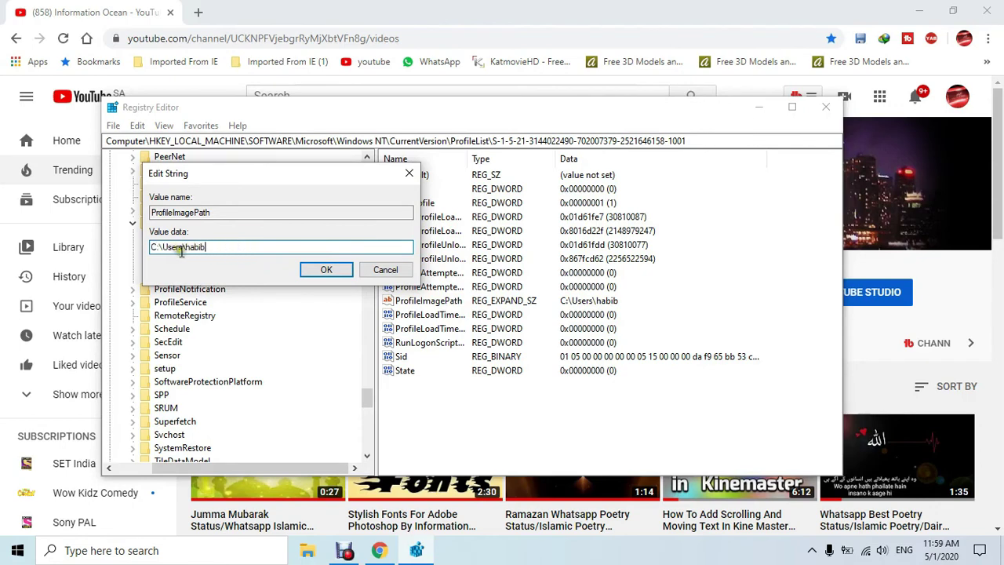
pyautogui.moveTo(185, 247); pyautogui.dragTo(223, 246)
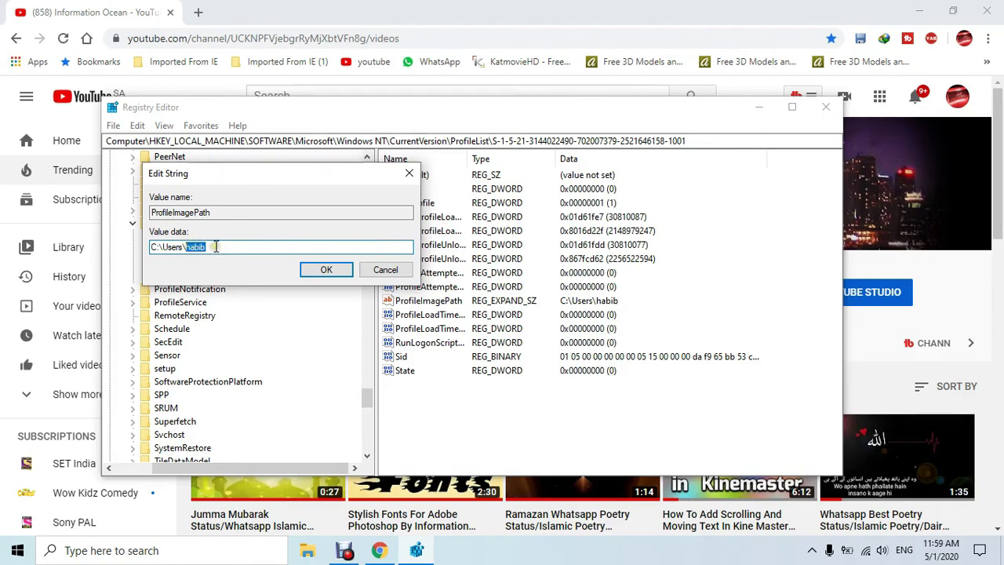
pyautogui.click(215, 247)
pyautogui.moveTo(186, 247); pyautogui.dragTo(214, 247)
pyautogui.click(385, 270)
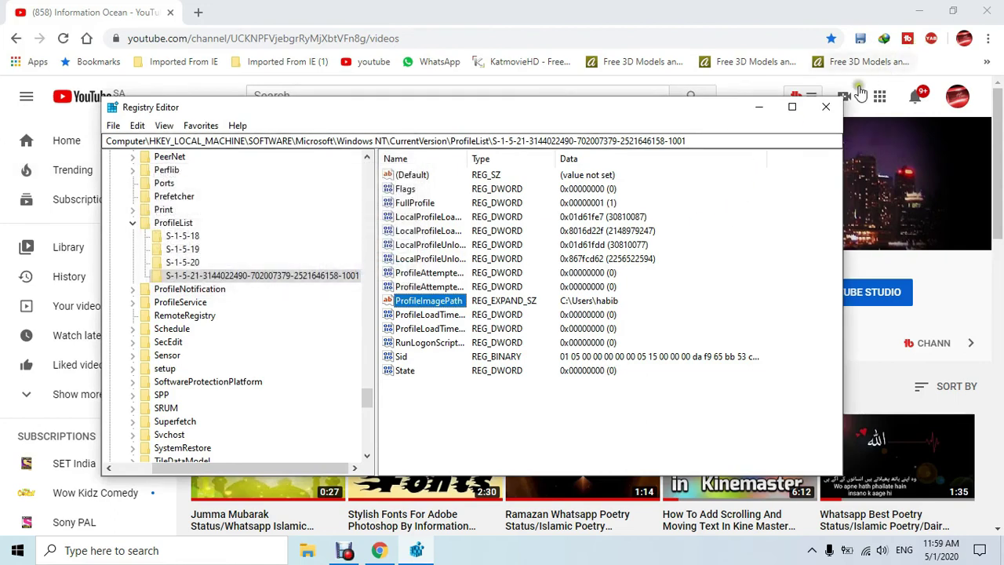
pyautogui.click(826, 106)
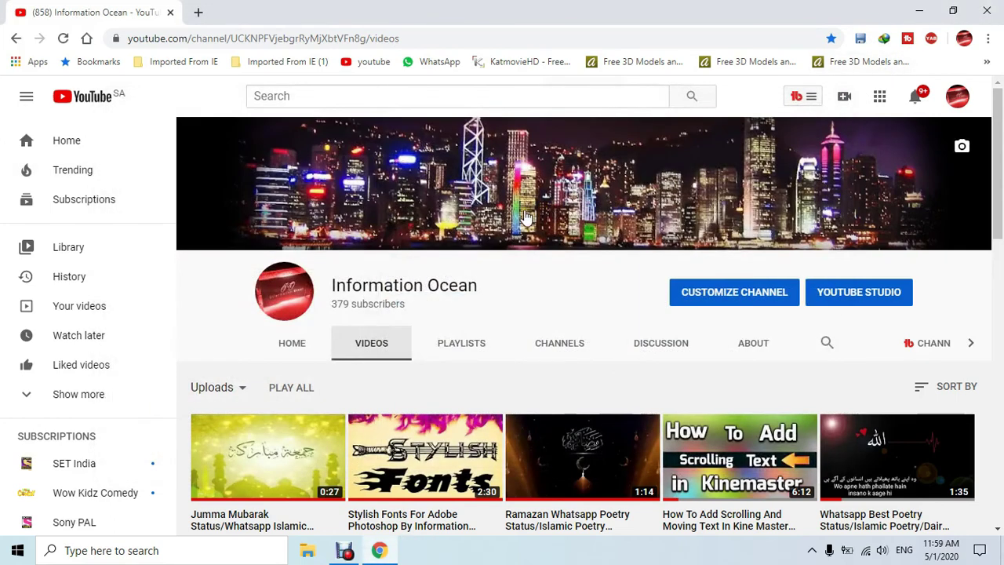